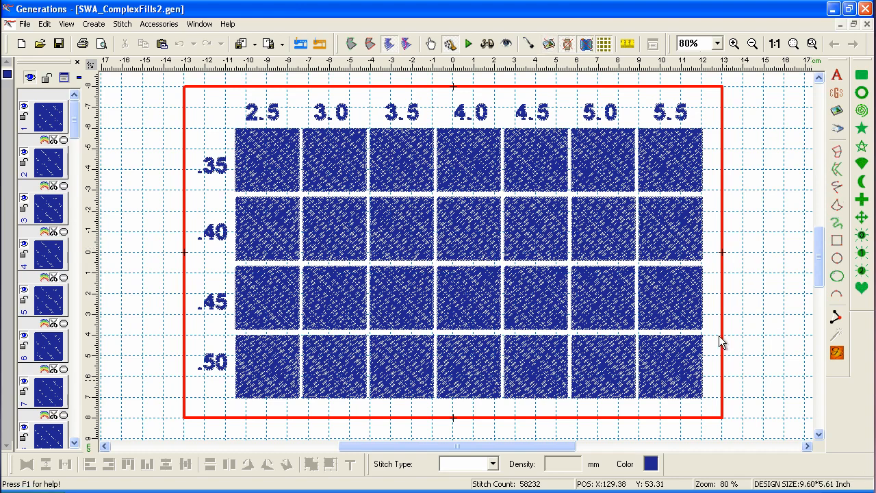
# Select all the fill squares, review their underlay and pull compensation, and set the complex fill's Min Step to 0.5 mm
pyautogui.moveTo(741, 122); pyautogui.dragTo(236, 425)
pyautogui.rightClick(516, 420)
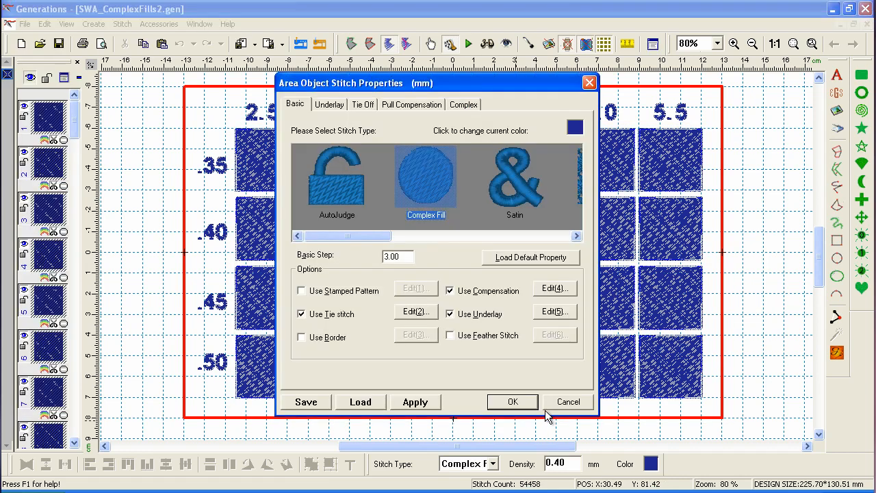
pyautogui.click(328, 106)
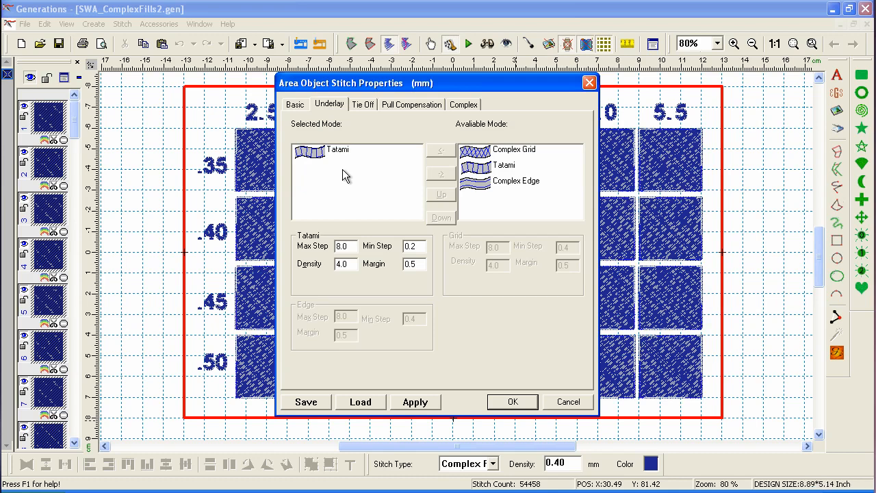
pyautogui.click(399, 104)
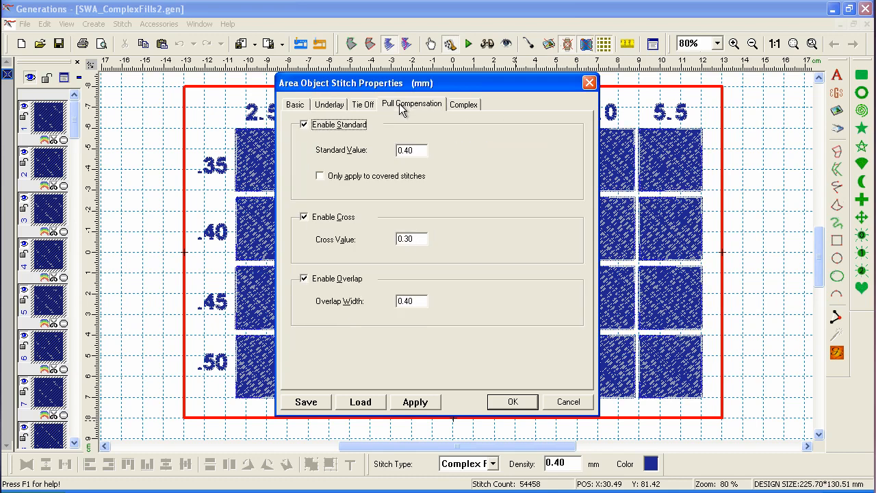
pyautogui.click(463, 105)
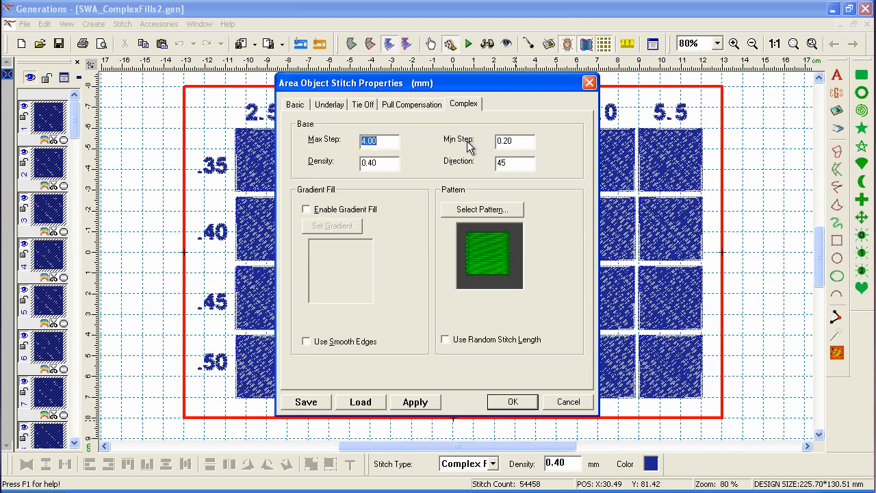
pyautogui.doubleClick(517, 142)
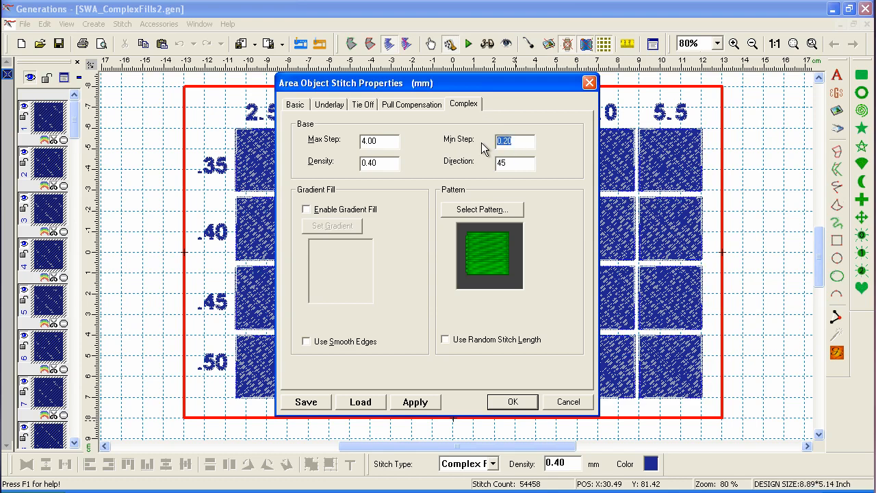
pyautogui.write('.5')
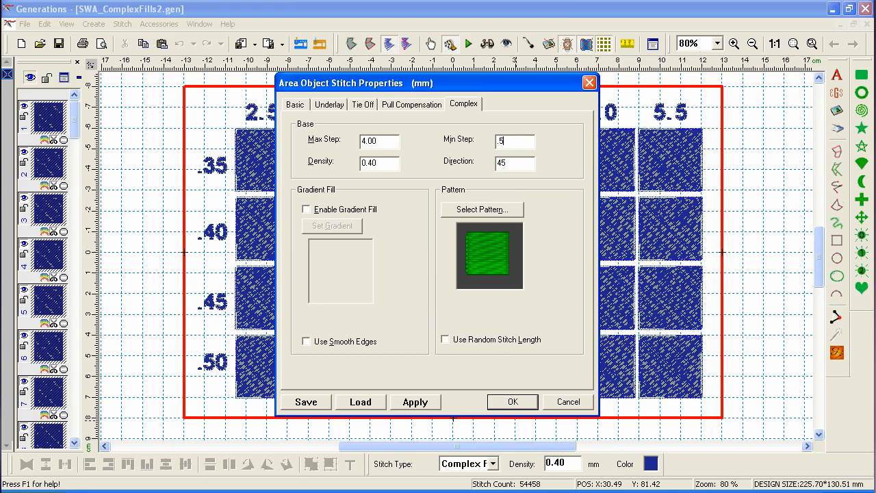
pyautogui.click(512, 402)
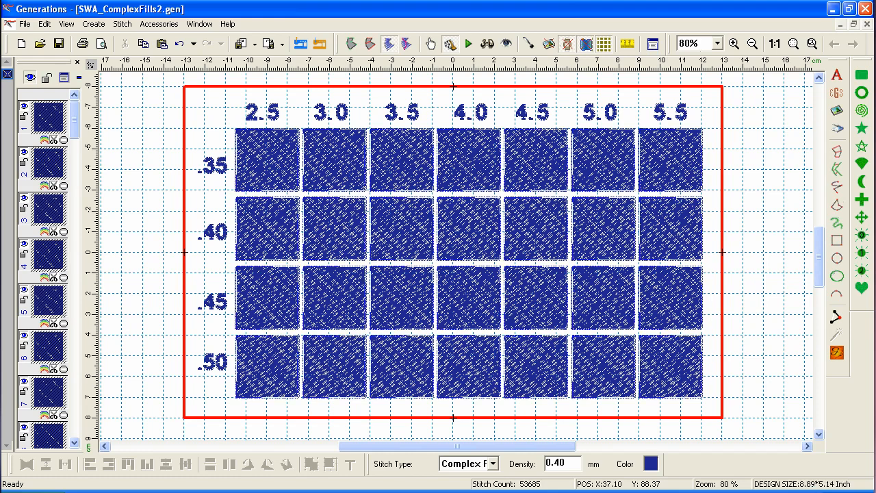
# Set the complex fill Direction of all the selected squares to 0 and clear the selection
pyautogui.rightClick(570, 424)
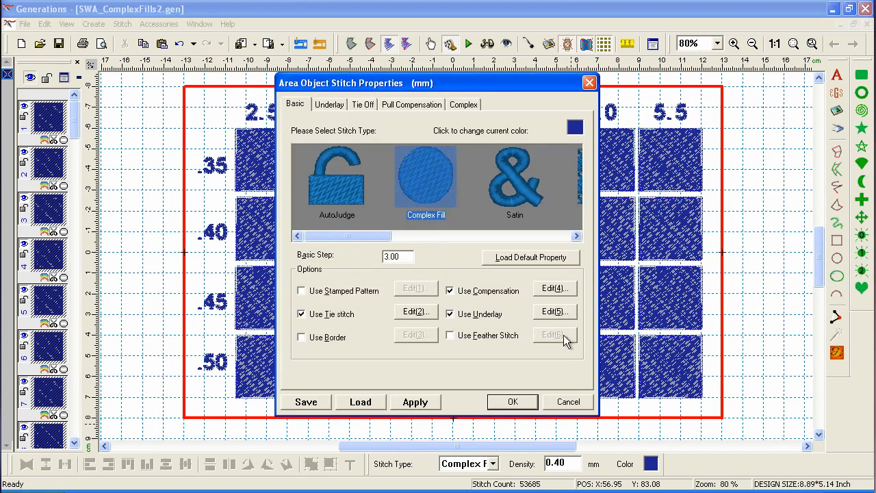
pyautogui.click(471, 109)
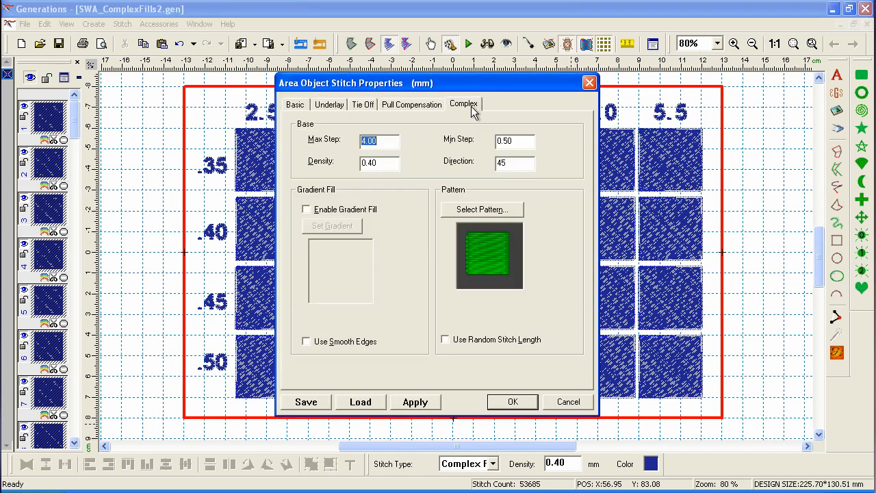
pyautogui.doubleClick(505, 162)
pyautogui.write('0')
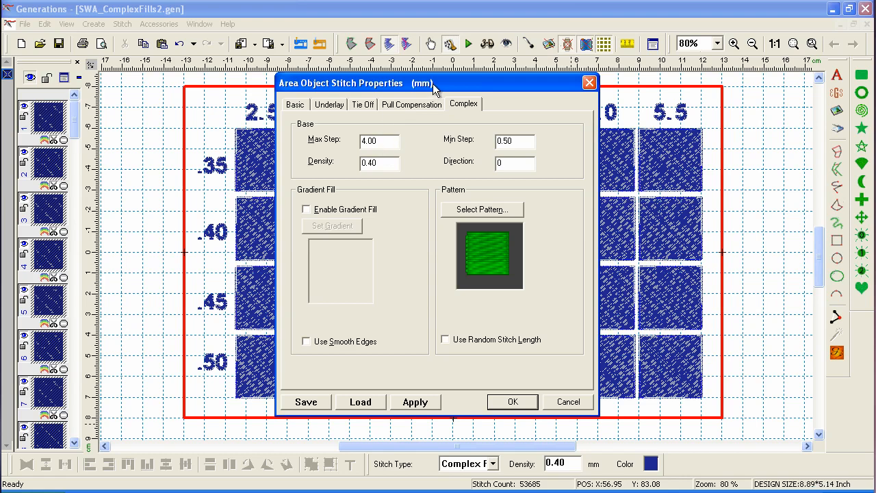
pyautogui.moveTo(463, 85); pyautogui.dragTo(308, 84)
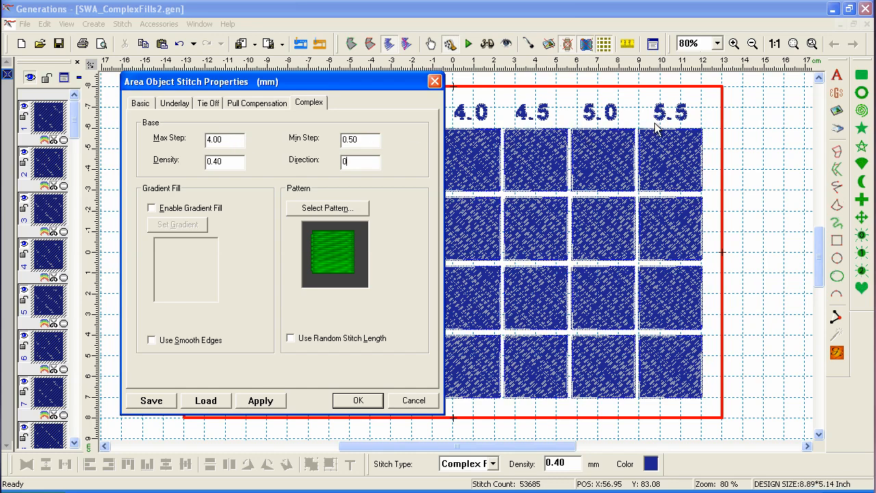
pyautogui.click(142, 104)
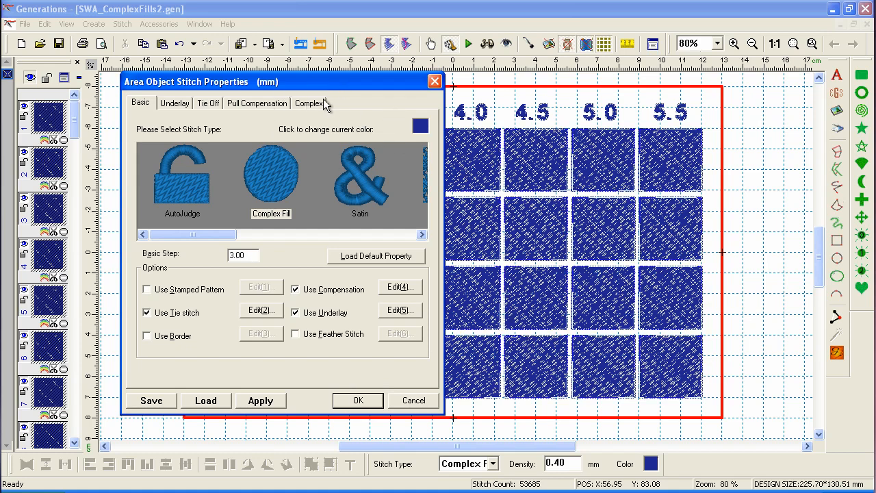
pyautogui.click(360, 401)
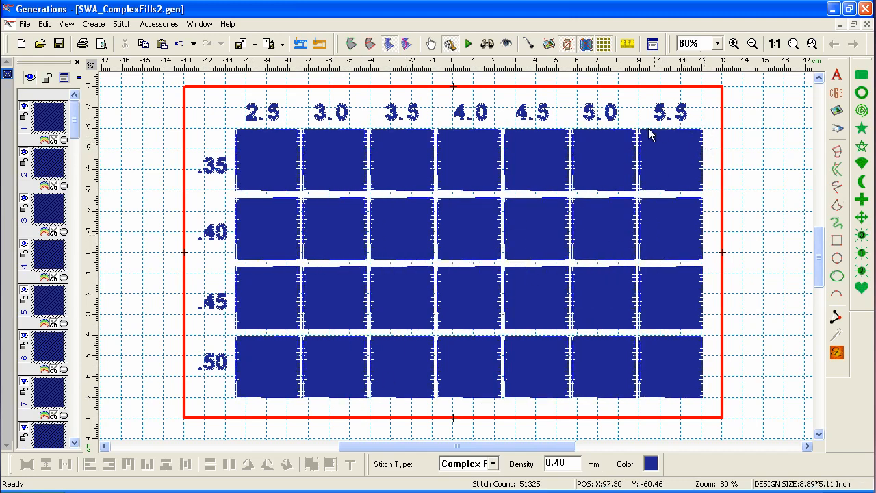
pyautogui.click(706, 142)
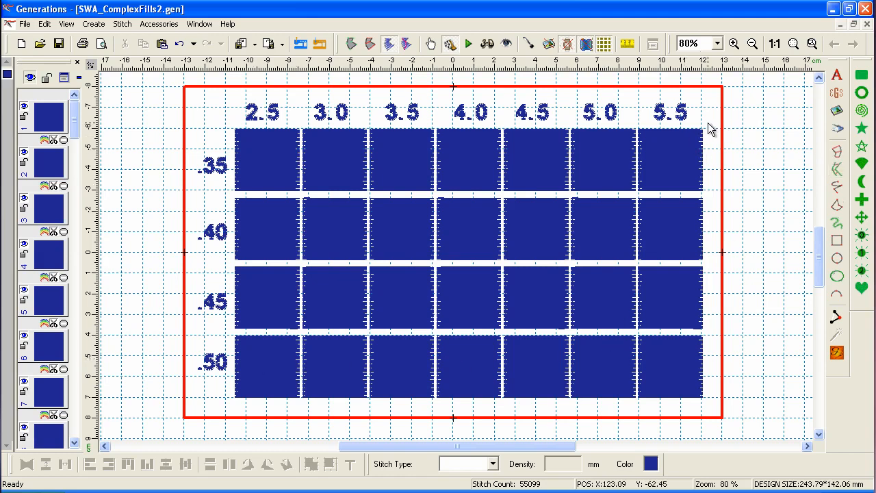
# Set the four squares in the 5.5 column to a Max Step of 6 mm and a Basic Step of 5.5 mm
pyautogui.moveTo(709, 123); pyautogui.dragTo(633, 411)
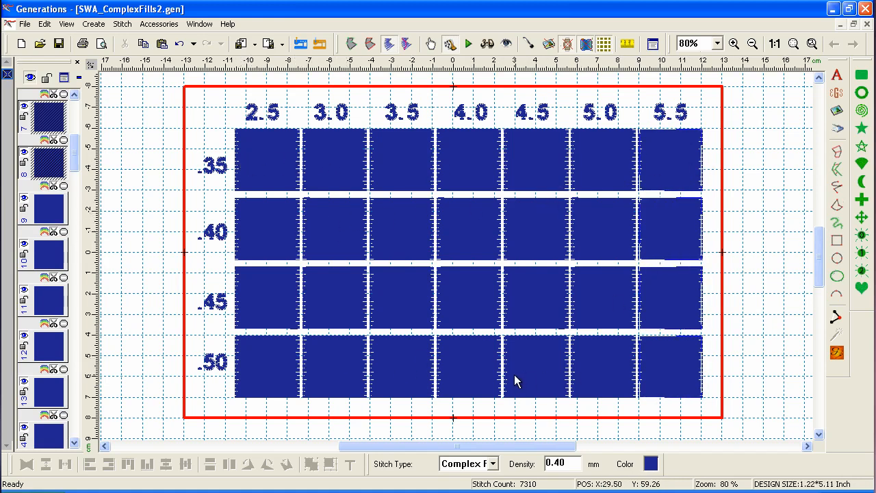
pyautogui.doubleClick(646, 371)
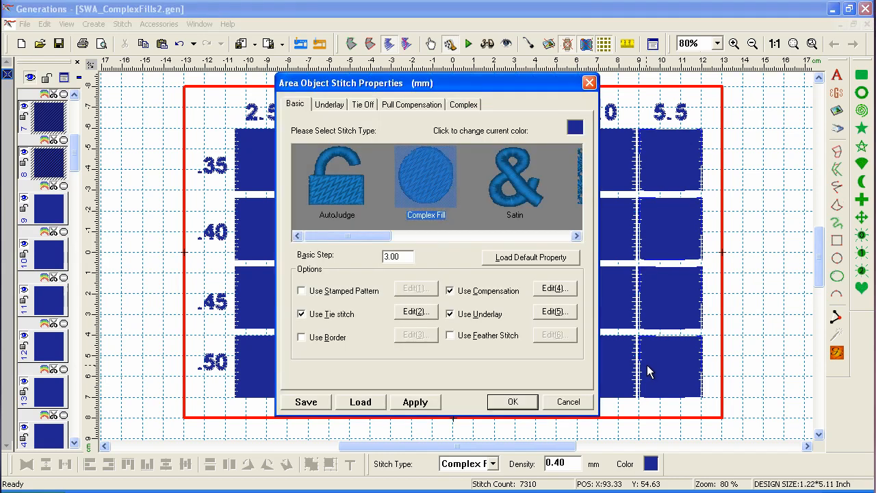
pyautogui.click(460, 107)
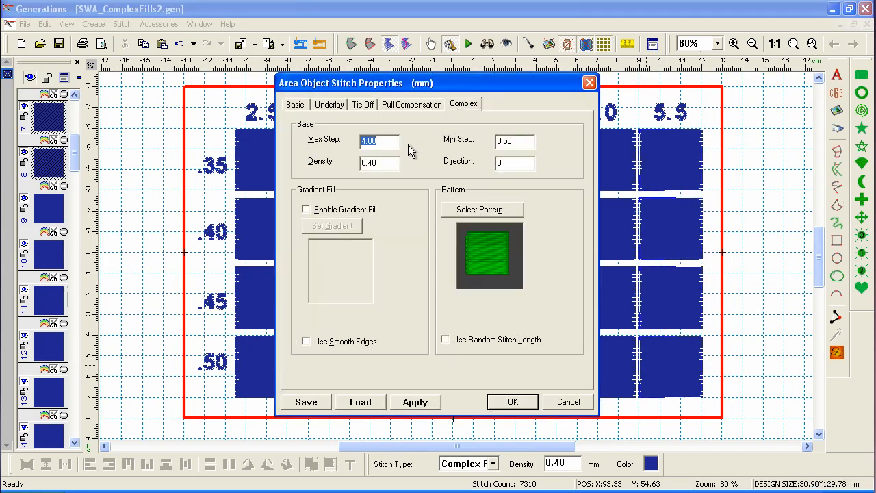
pyautogui.write('6')
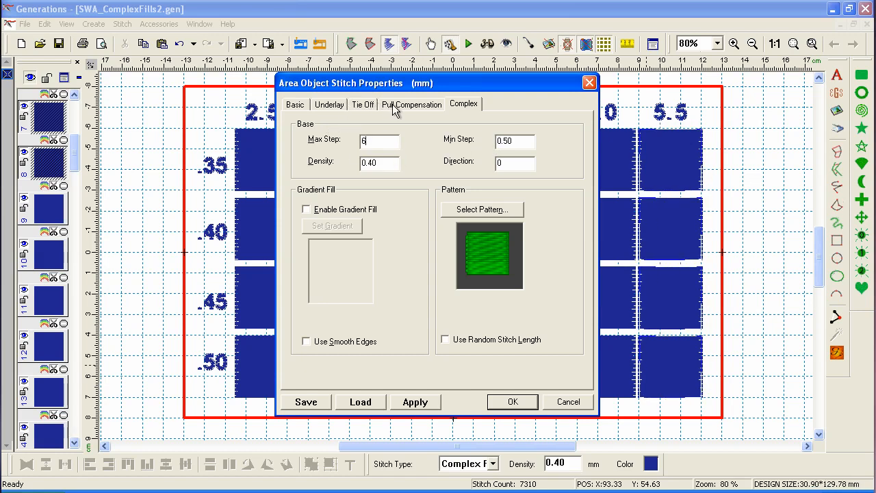
pyautogui.click(305, 110)
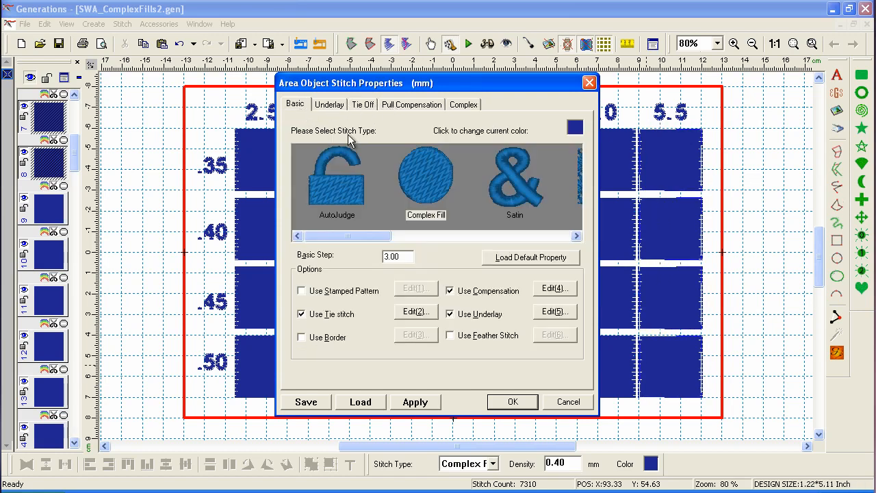
pyautogui.moveTo(416, 258); pyautogui.dragTo(380, 255)
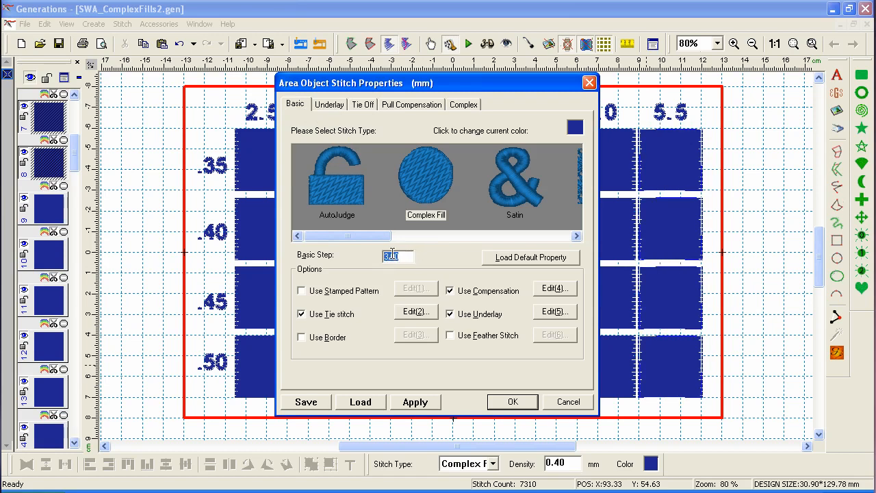
pyautogui.write('5.5')
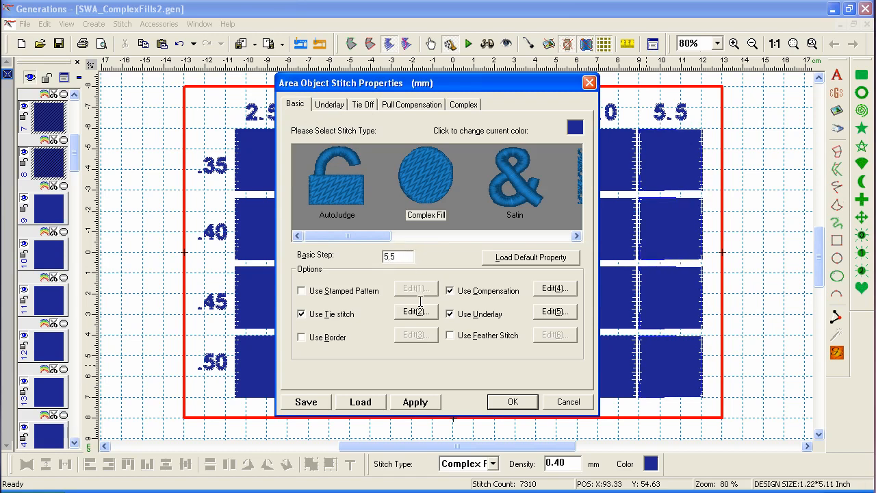
pyautogui.click(509, 403)
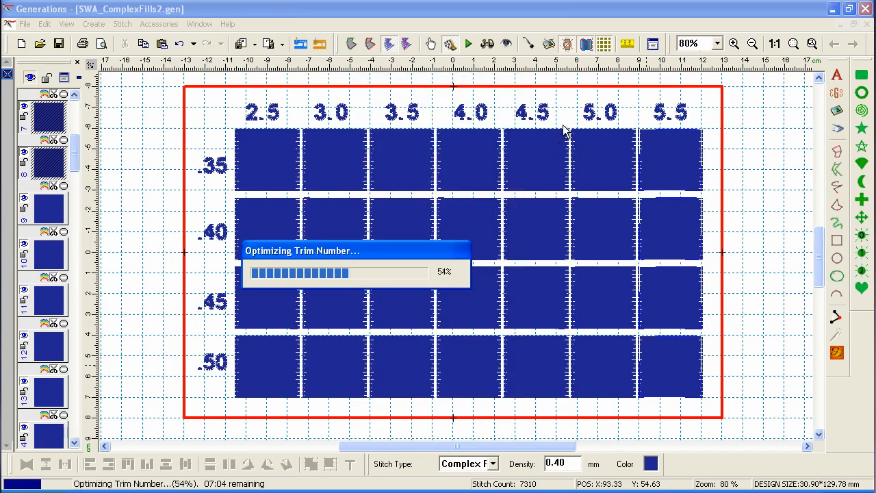
# Set the four squares in the 5.0 column to a Max Step of 5.5 mm and a Basic Step of 5 mm
pyautogui.moveTo(567, 125); pyautogui.dragTo(643, 407)
pyautogui.rightClick(628, 361)
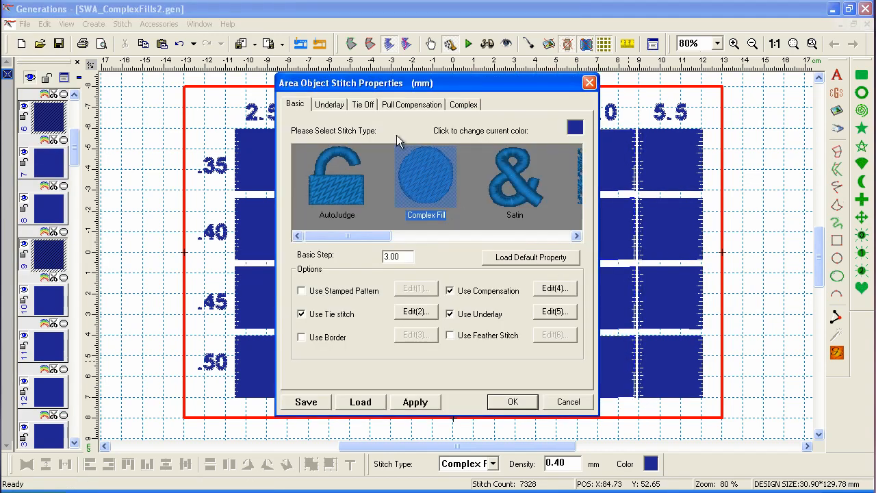
pyautogui.click(463, 104)
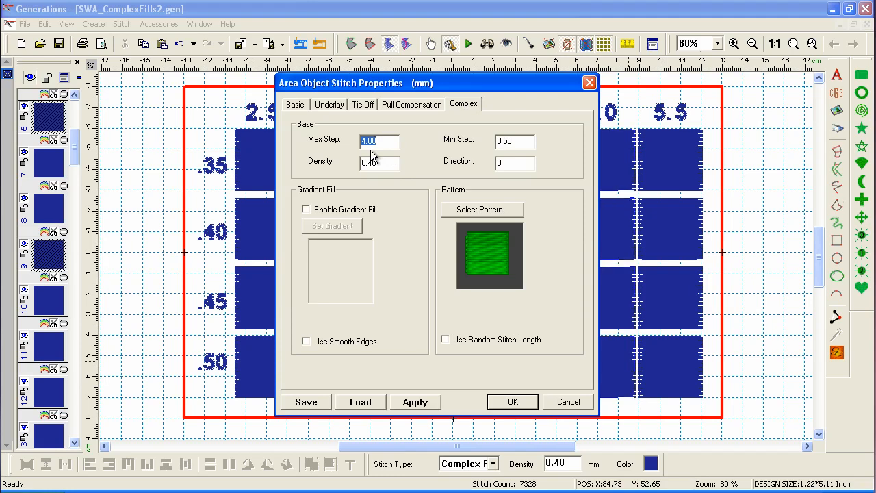
pyautogui.write('5.5')
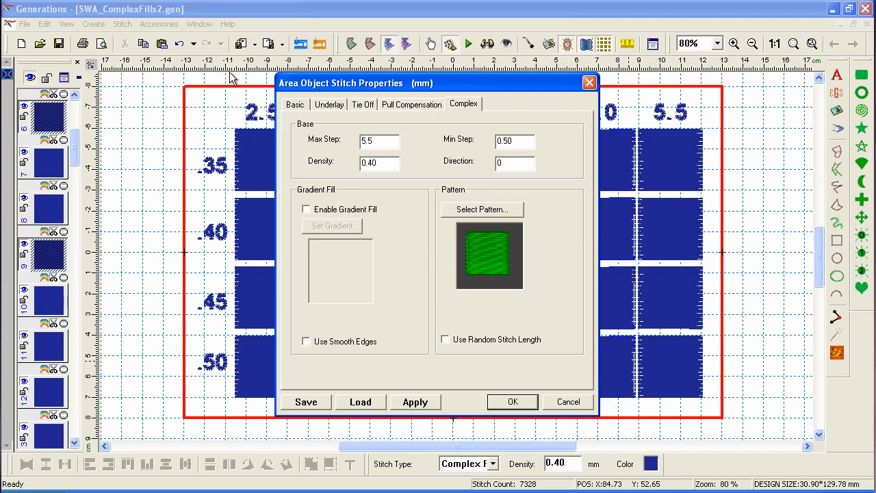
pyautogui.click(295, 105)
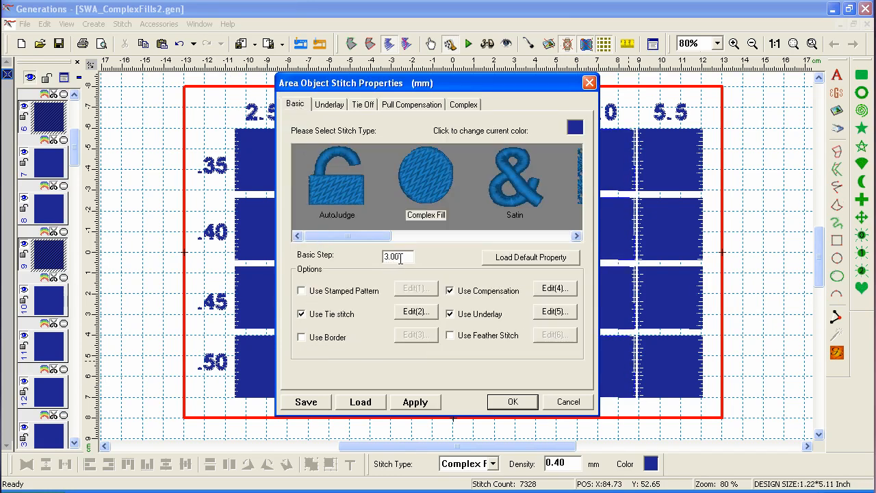
pyautogui.moveTo(400, 259); pyautogui.dragTo(380, 262)
pyautogui.write('5')
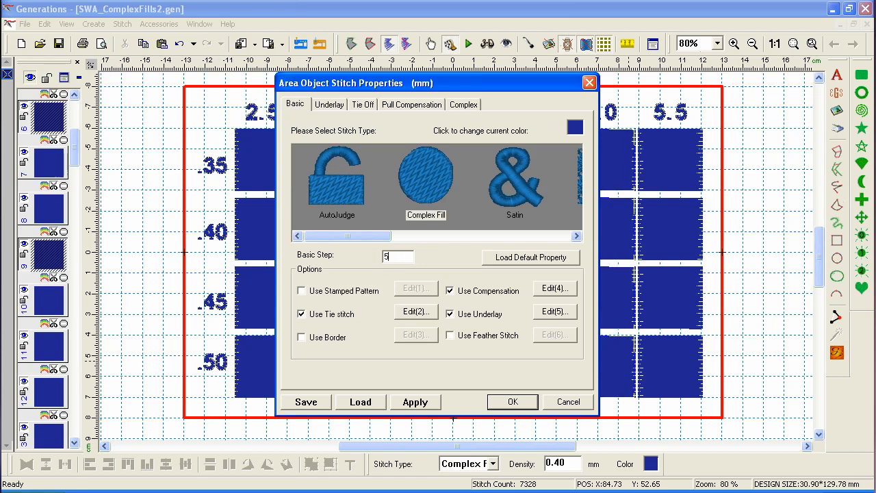
pyautogui.click(513, 402)
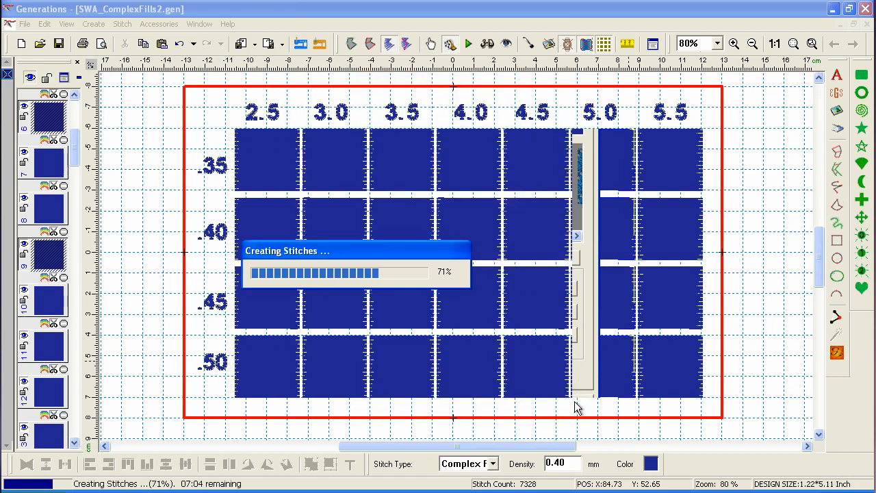
# Set the four squares in the 4.5 column to a Max Step of 4.5 mm and a Basic Step of 4 mm
pyautogui.moveTo(577, 403); pyautogui.dragTo(493, 125)
pyautogui.doubleClick(512, 177)
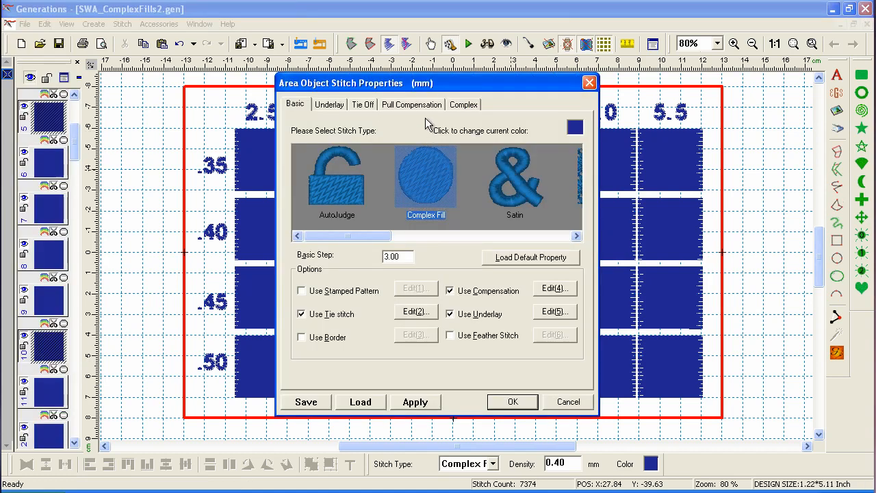
pyautogui.click(464, 105)
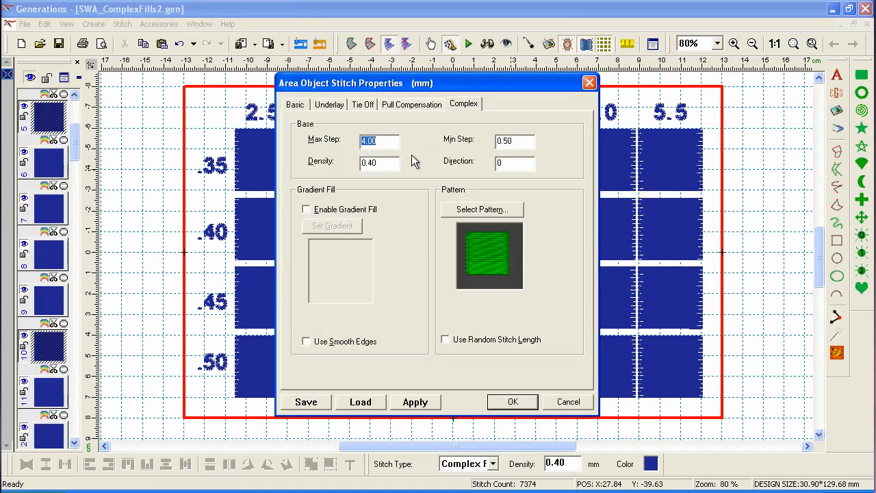
pyautogui.write('4.5')
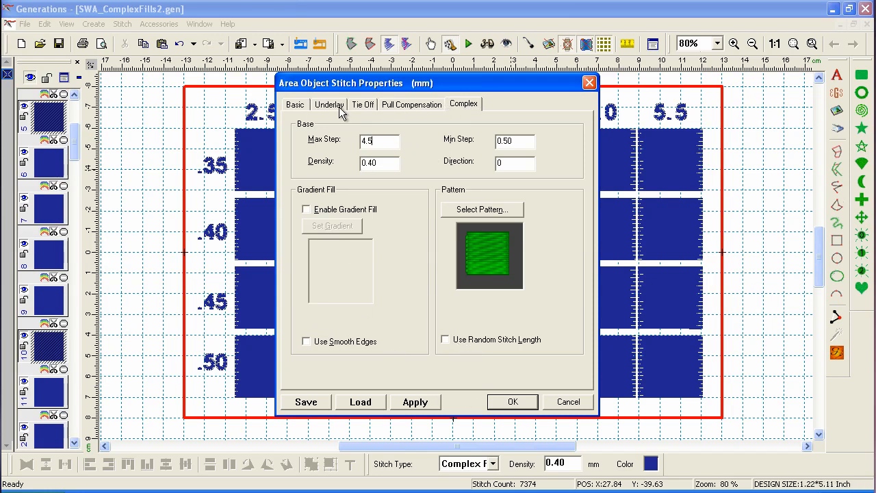
pyautogui.click(296, 104)
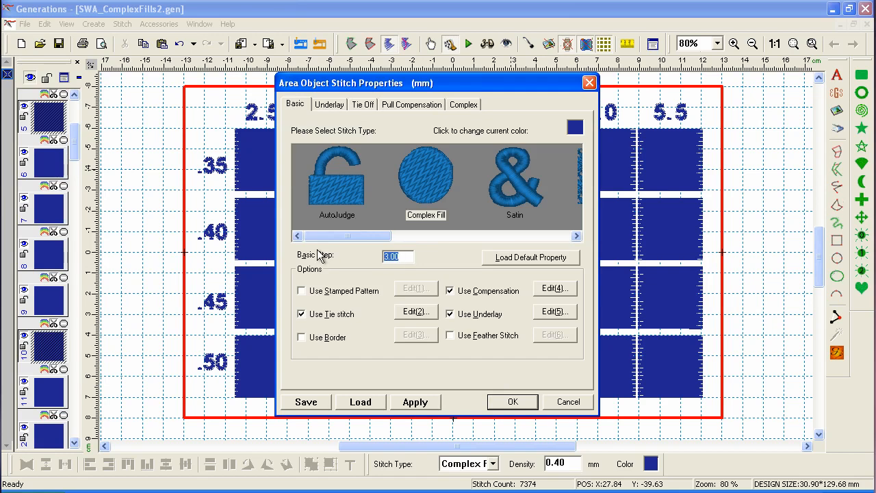
pyautogui.write('4')
pyautogui.press('Return')
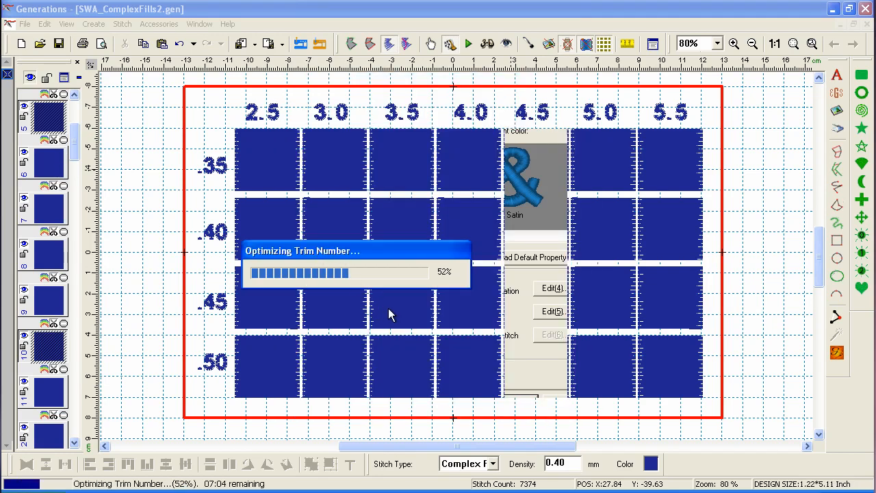
# Set the four squares in the 4.5 column to a Basic Step of 4.5 mm and a Max Step of 5 mm
pyautogui.rightClick(479, 309)
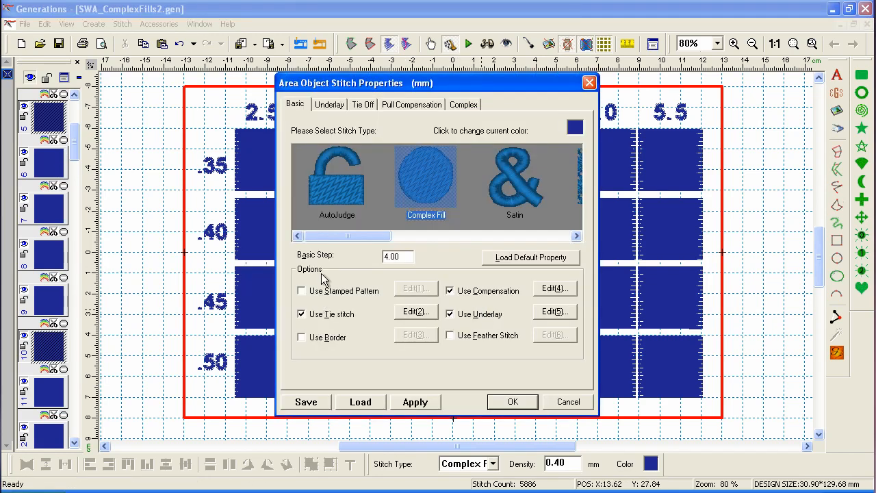
pyautogui.press('Tab')
pyautogui.write('4.')
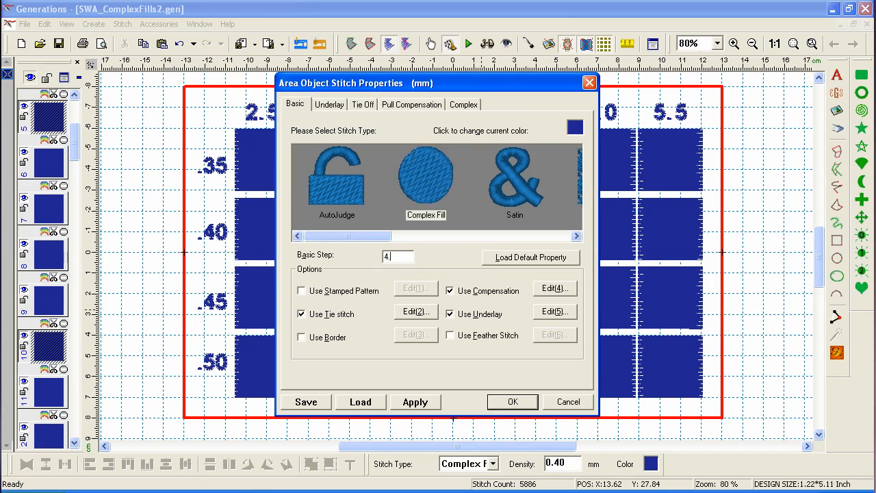
pyautogui.write('5')
pyautogui.click(464, 105)
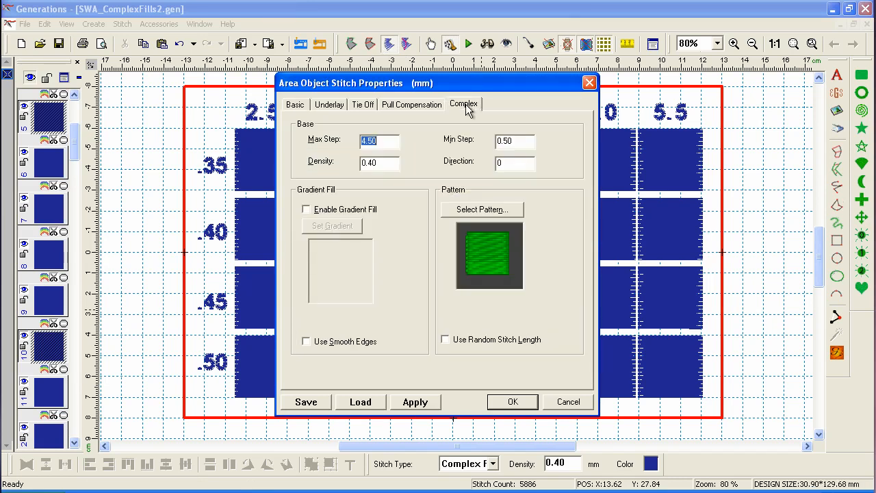
pyautogui.write('5')
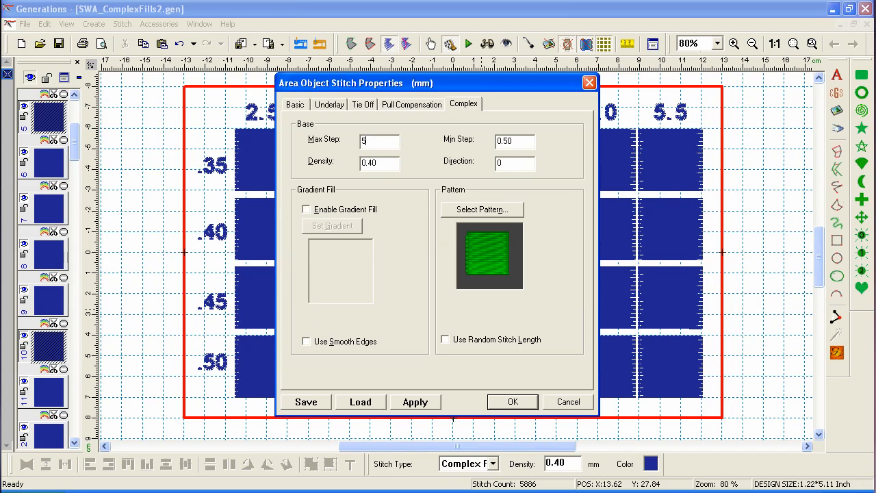
pyautogui.click(502, 403)
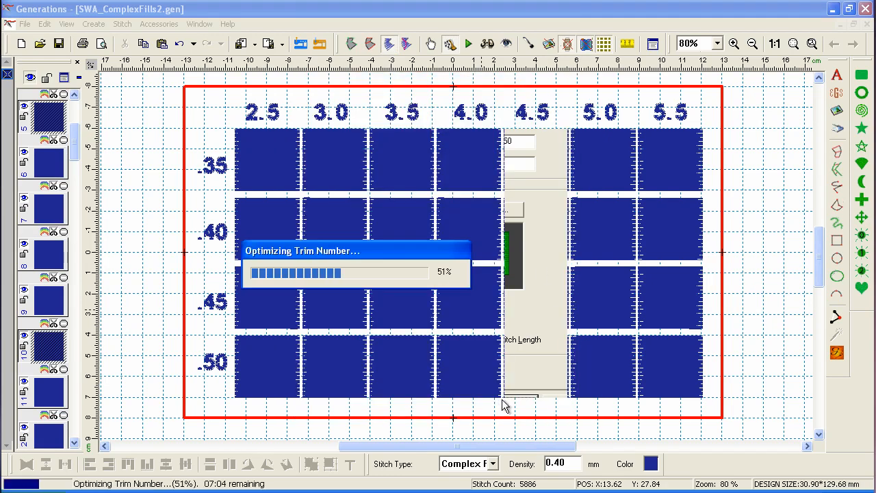
# Set the four squares in the 4.0 column to a Basic Step of 4 mm and raise their Max Step above it
pyautogui.moveTo(527, 406); pyautogui.dragTo(424, 129)
pyautogui.doubleClick(423, 130)
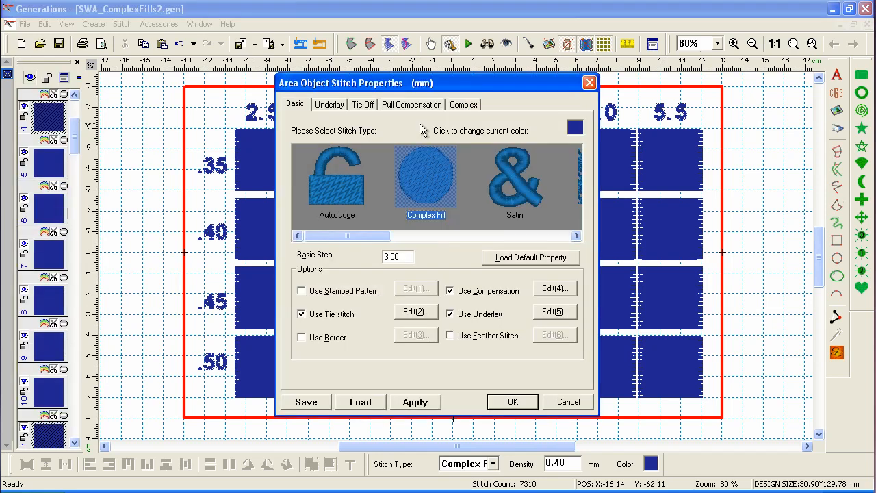
pyautogui.moveTo(400, 257); pyautogui.dragTo(350, 255)
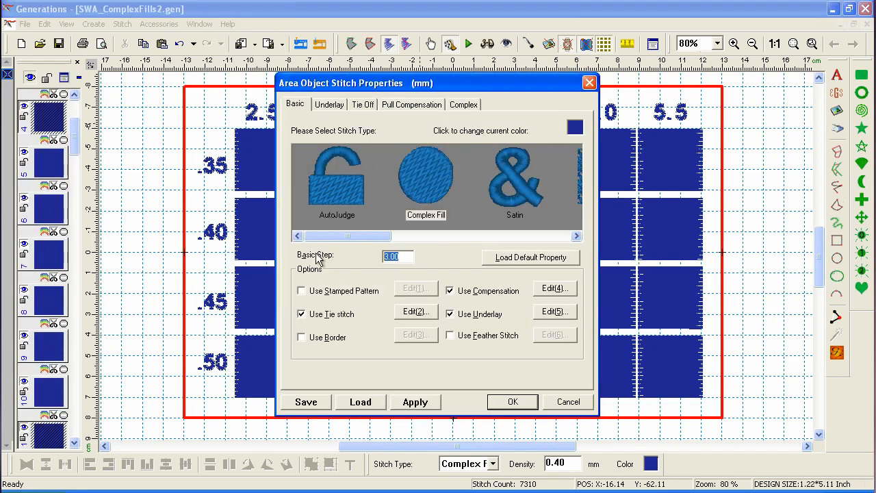
pyautogui.write('4')
pyautogui.click(463, 104)
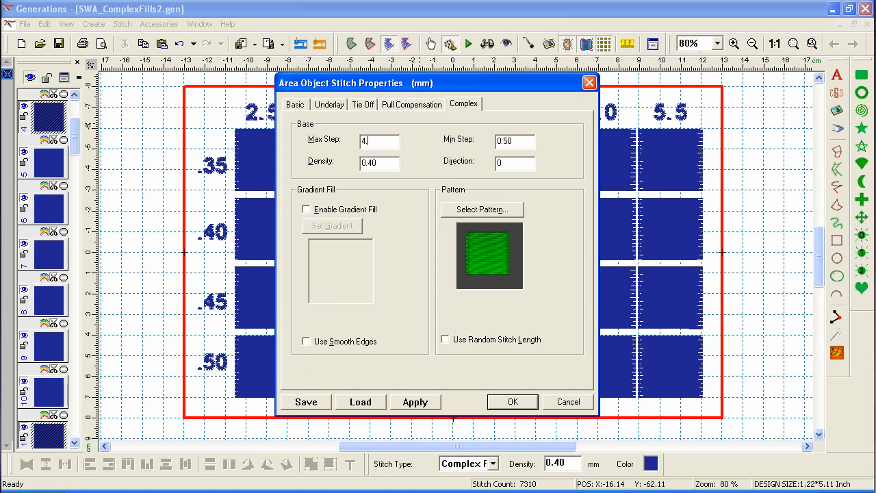
pyautogui.press('Return')
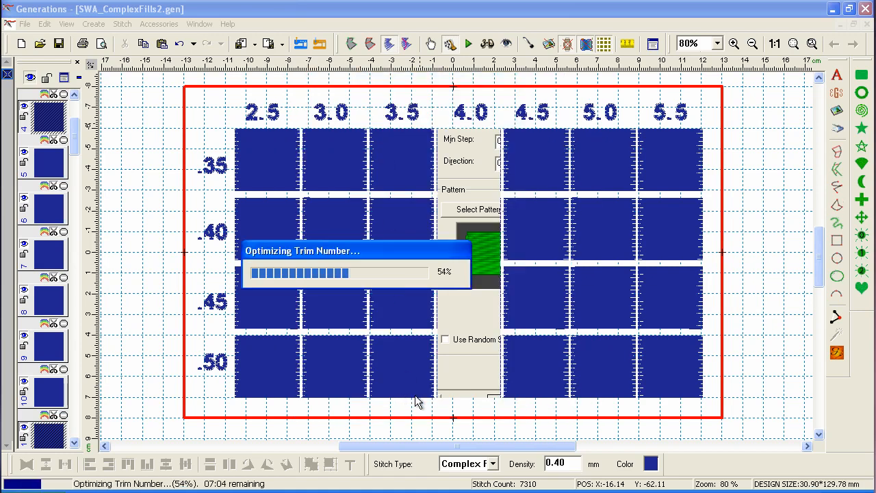
# Set the four squares in the 3.5 column to a Basic Step of 3.5 mm
pyautogui.moveTo(452, 407); pyautogui.dragTo(362, 131)
pyautogui.doubleClick(361, 254)
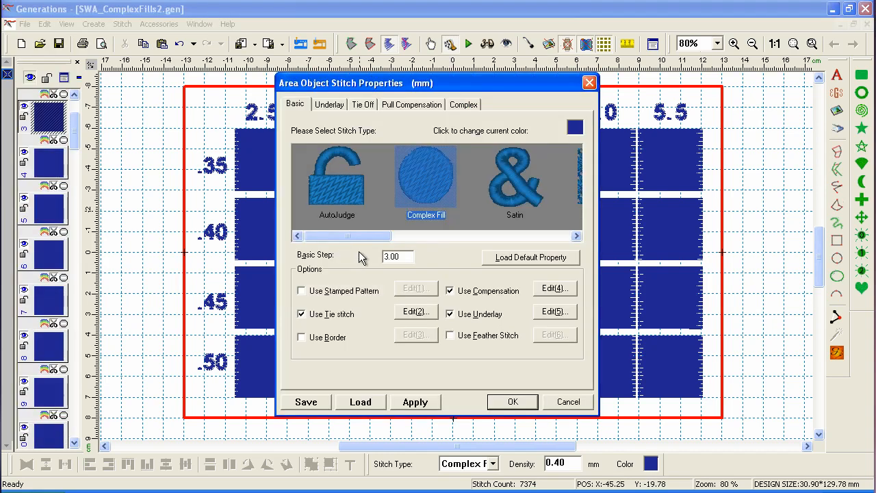
pyautogui.moveTo(405, 256); pyautogui.dragTo(307, 258)
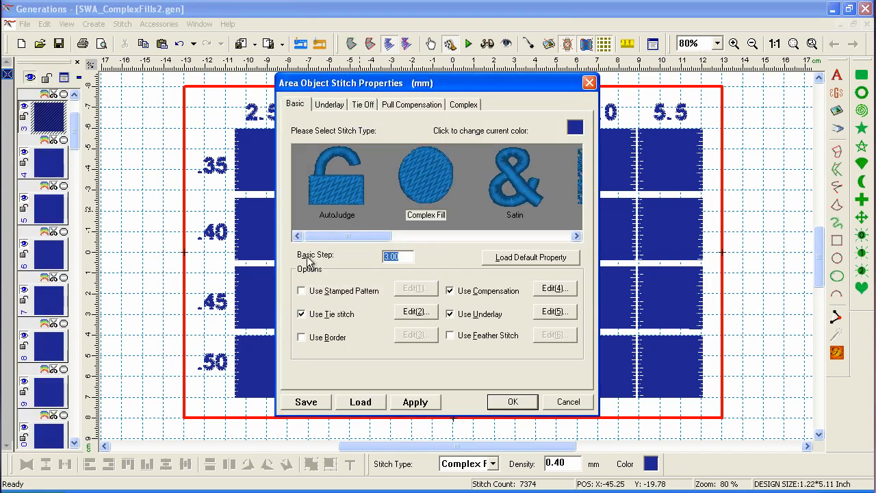
pyautogui.write('3.5')
pyautogui.press('Return')
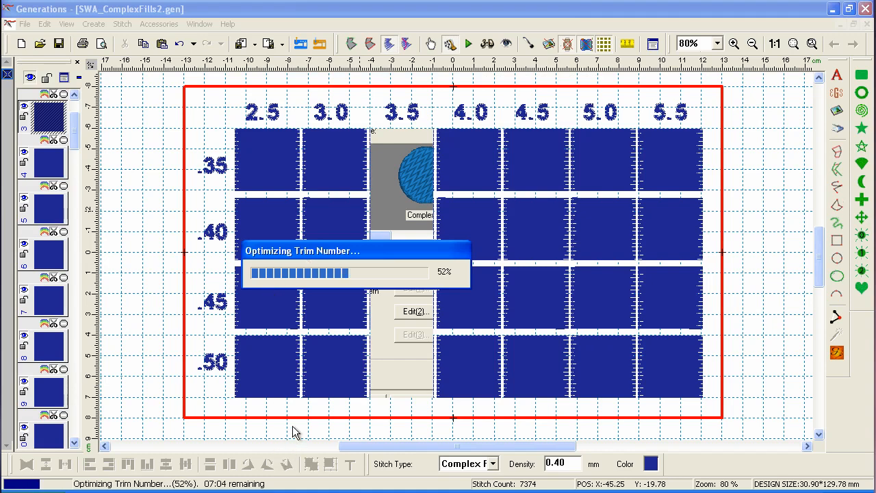
# Set the four squares in the 2.5 column to a Basic Step of 2.5 mm
pyautogui.moveTo(306, 414); pyautogui.dragTo(232, 122)
pyautogui.doubleClick(278, 257)
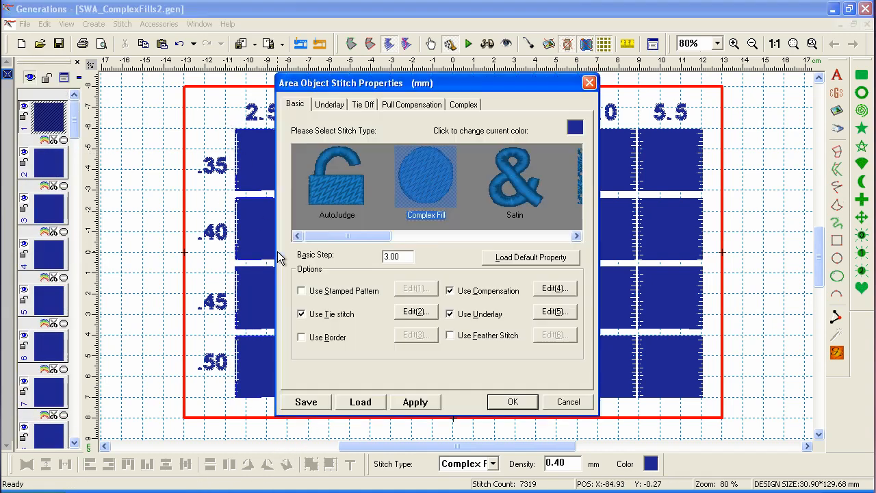
pyautogui.moveTo(403, 257); pyautogui.dragTo(340, 258)
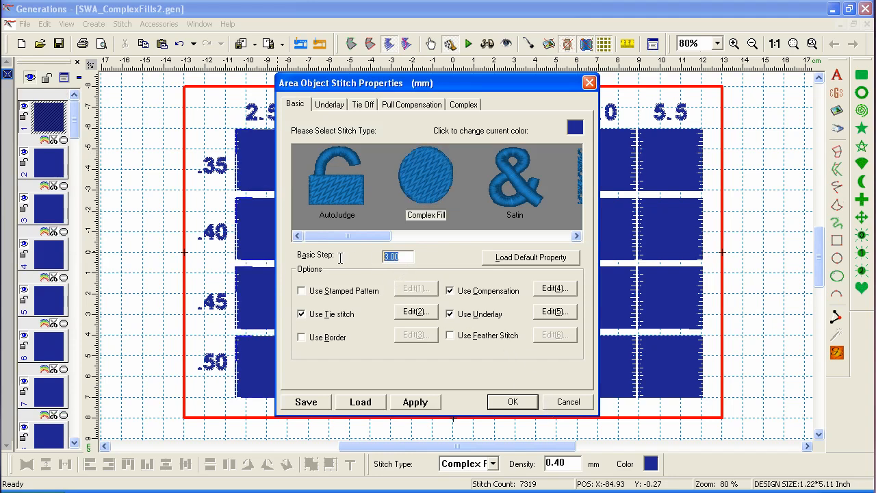
pyautogui.write('2.5')
pyautogui.press('Return')
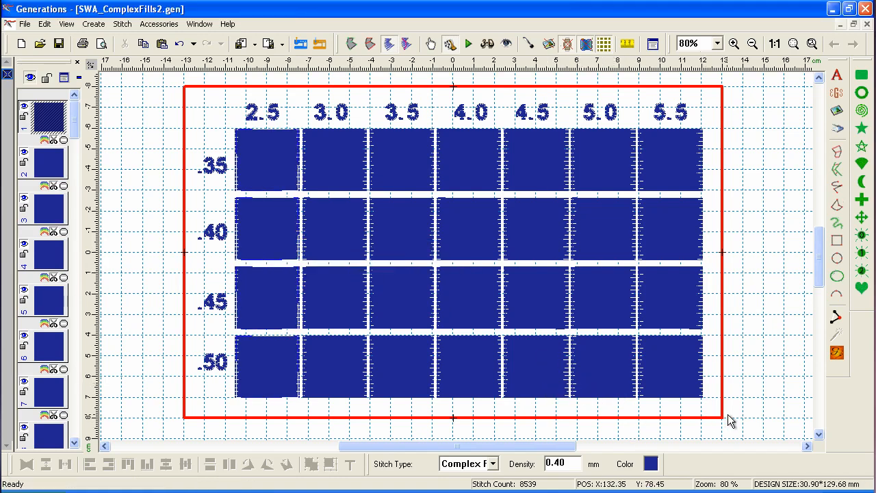
# Set the density of the seven squares in the .50 row to 0.5 mm
pyautogui.moveTo(728, 416); pyautogui.dragTo(233, 336)
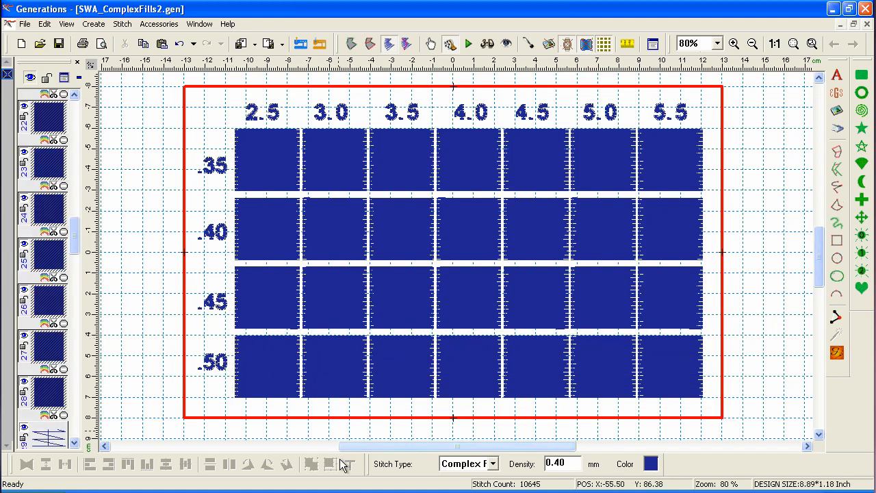
pyautogui.doubleClick(575, 468)
pyautogui.write('0.5')
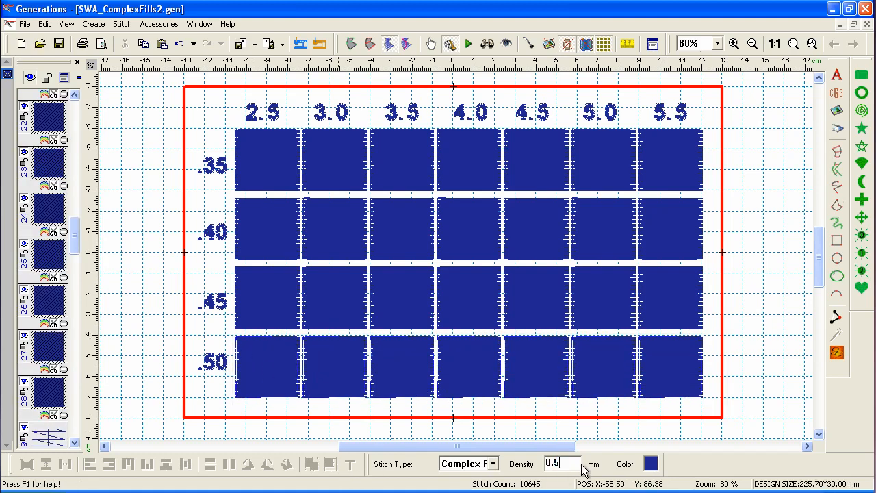
pyautogui.press('Return')
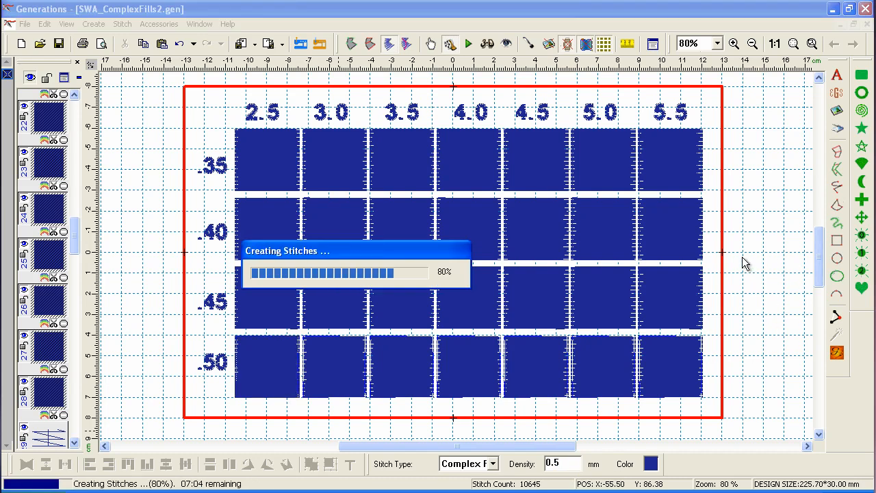
# Set the density of the seven squares in the .45 row to 0.45 mm
pyautogui.moveTo(742, 257); pyautogui.dragTo(234, 334)
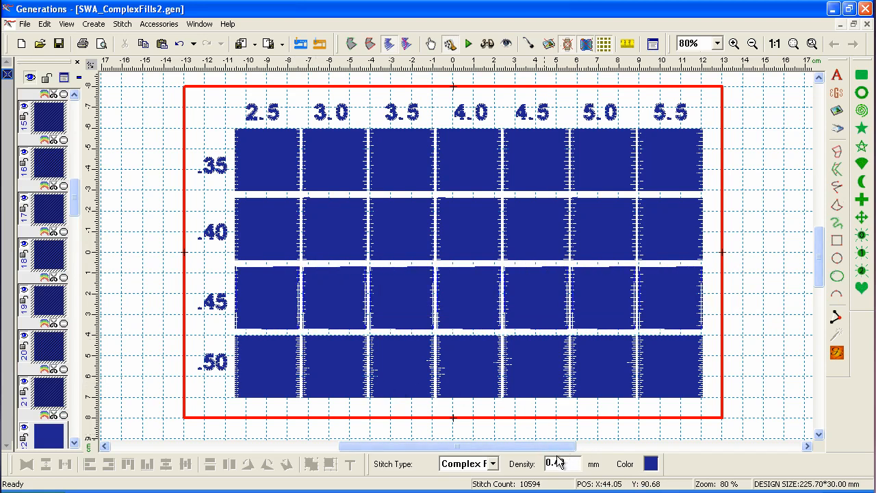
pyautogui.moveTo(558, 462); pyautogui.dragTo(590, 465)
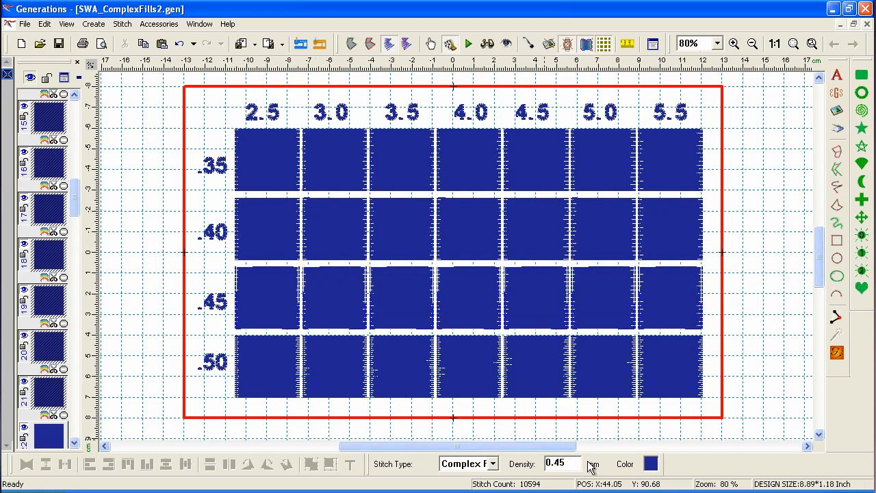
pyautogui.press('Return')
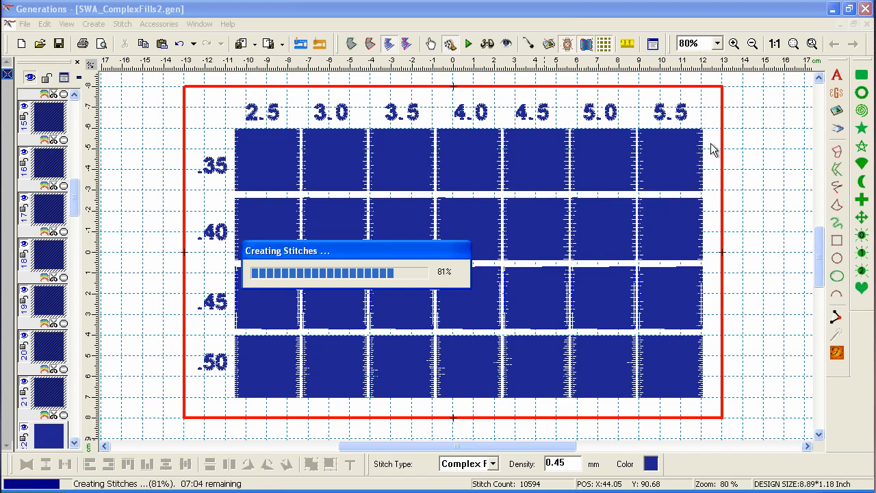
# Set the density of the seven squares in the .35 row to 0.35 mm and clear the selection
pyautogui.moveTo(713, 124); pyautogui.dragTo(235, 196)
pyautogui.moveTo(548, 463); pyautogui.dragTo(587, 470)
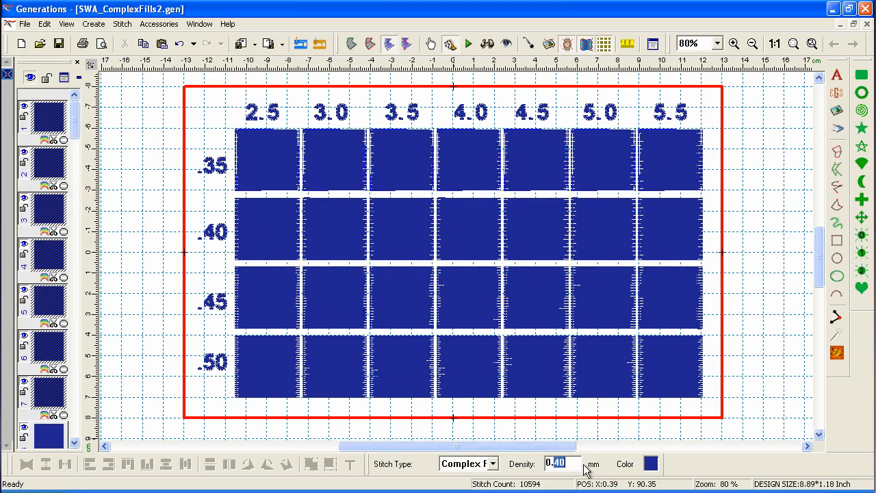
pyautogui.write('0.35')
pyautogui.press('Return')
pyautogui.click(745, 399)
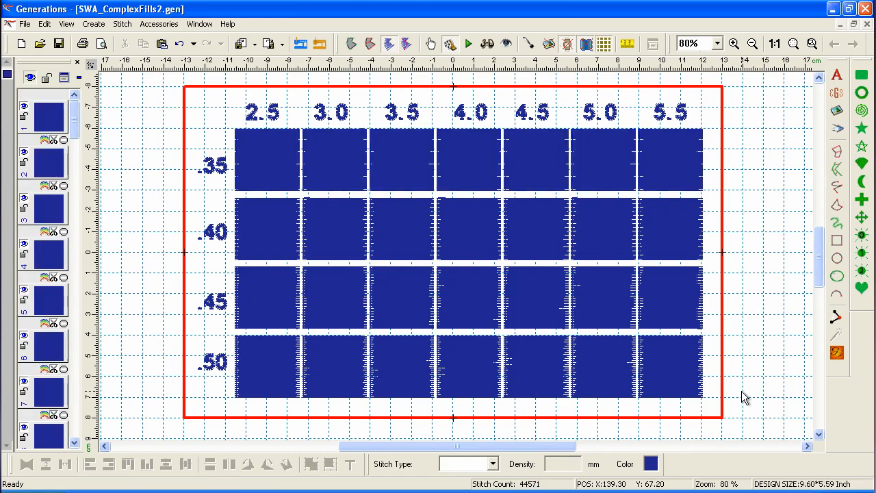
# Compare the stitch counts of the 2.5 square in the .35 row and the 5.5 square in the .50 row
pyautogui.click(273, 180)
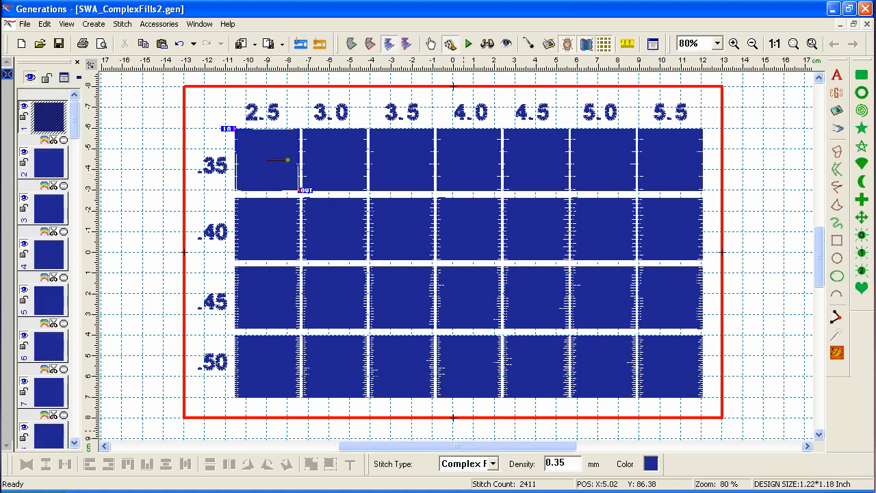
pyautogui.click(667, 391)
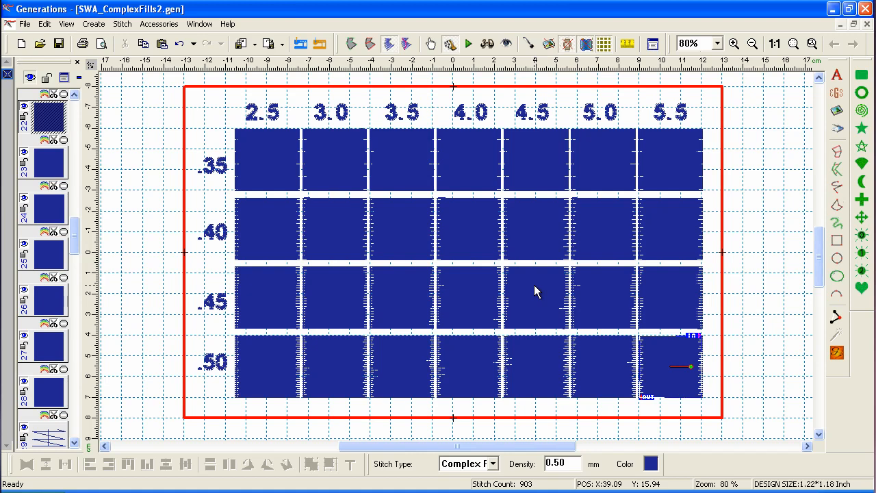
# Examine the satin chart in SWA_Satins.gen at actual size and return to SWA_ComplexFills2.gen
pyautogui.click(201, 25)
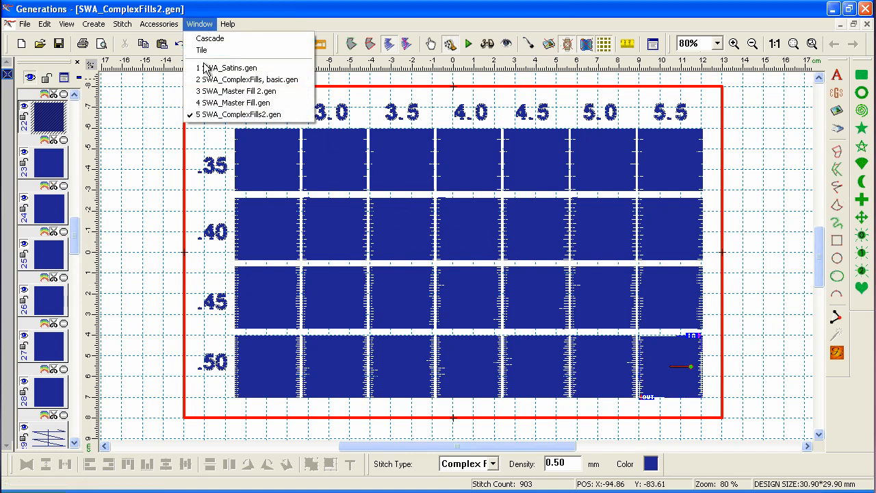
pyautogui.click(226, 68)
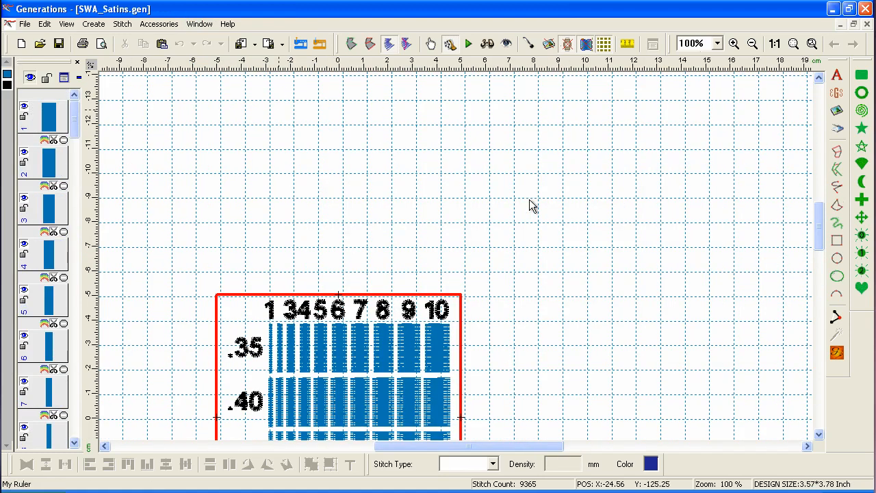
pyautogui.click(774, 43)
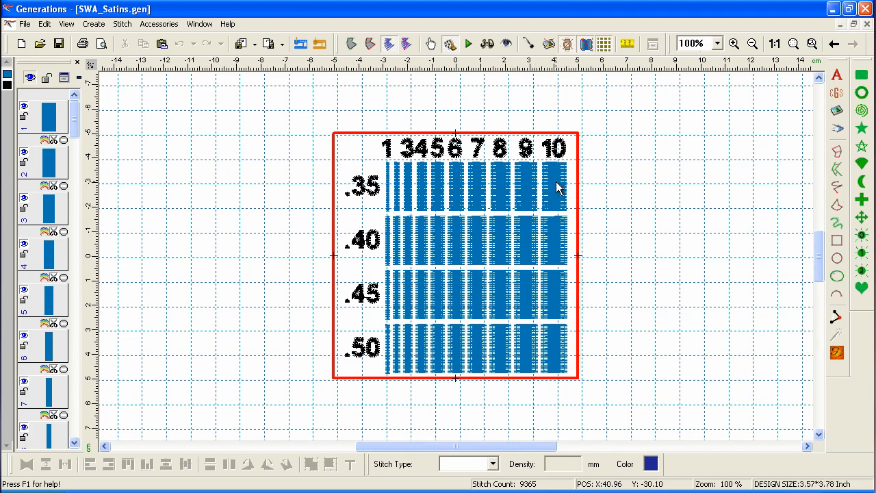
pyautogui.click(199, 24)
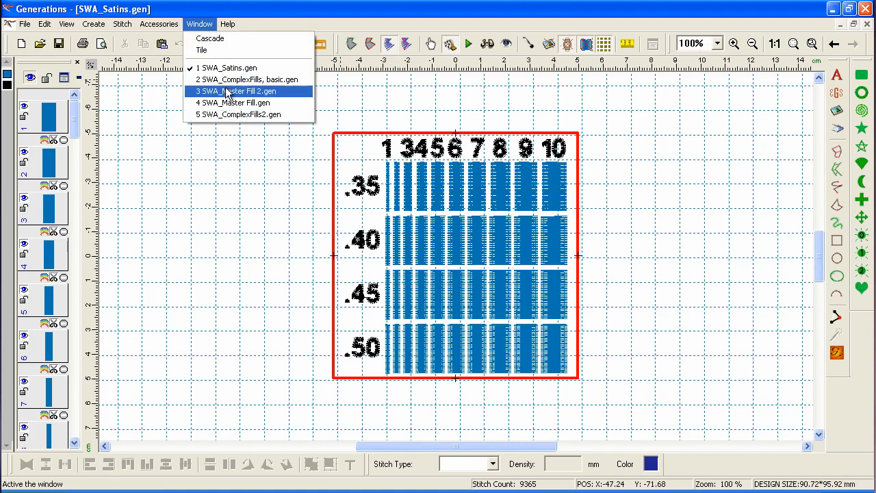
pyautogui.click(233, 115)
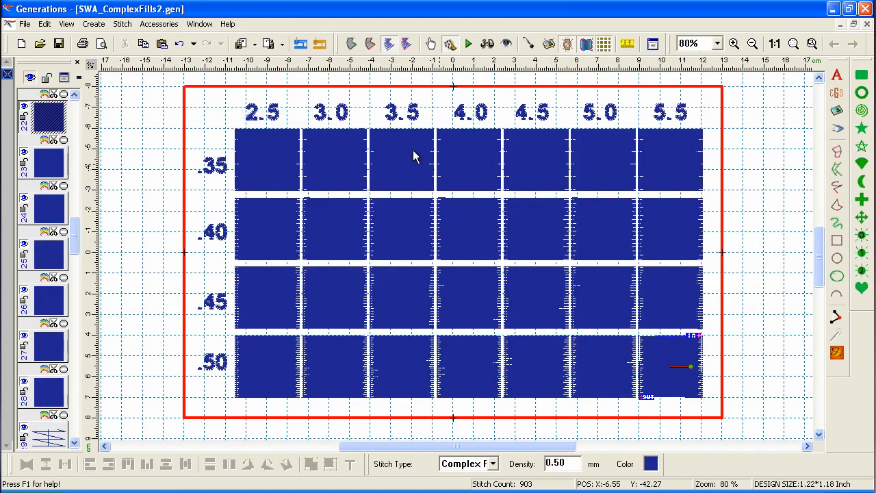